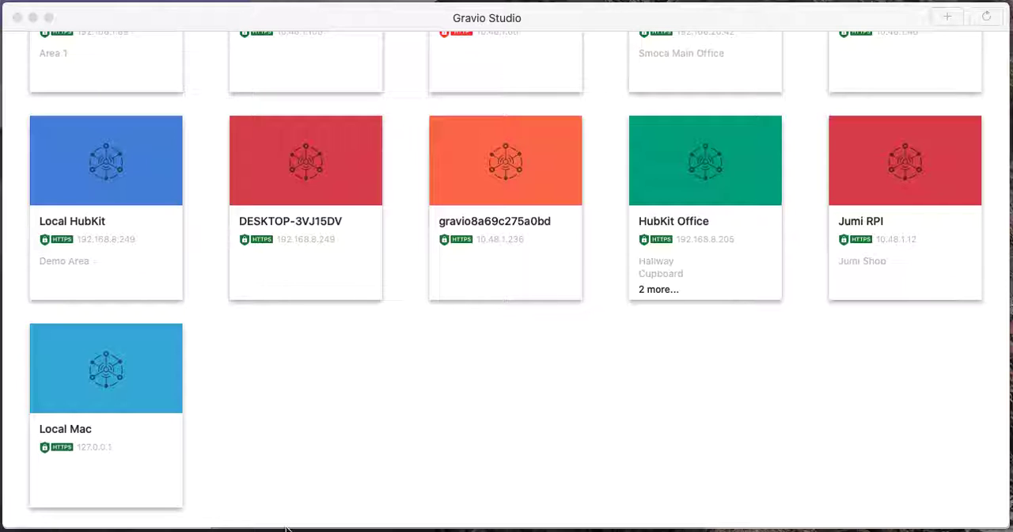
Open the Local Mac hub to access its device setup.
left_click(94, 371)
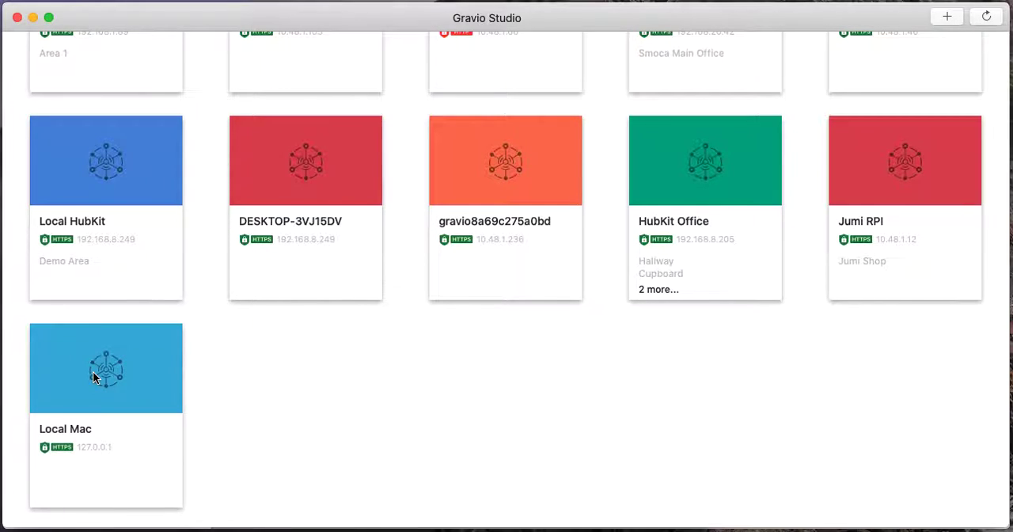
left_click(118, 360)
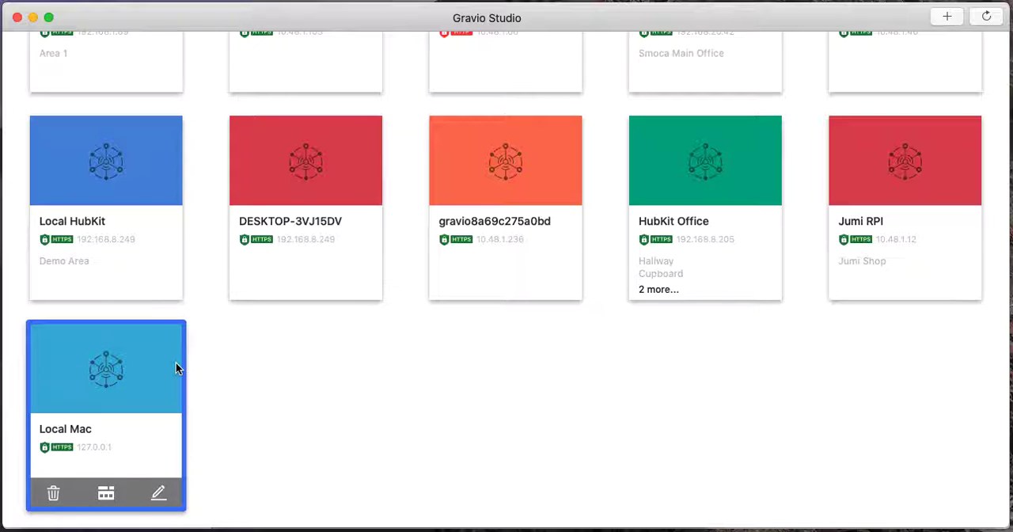
double_click(115, 368)
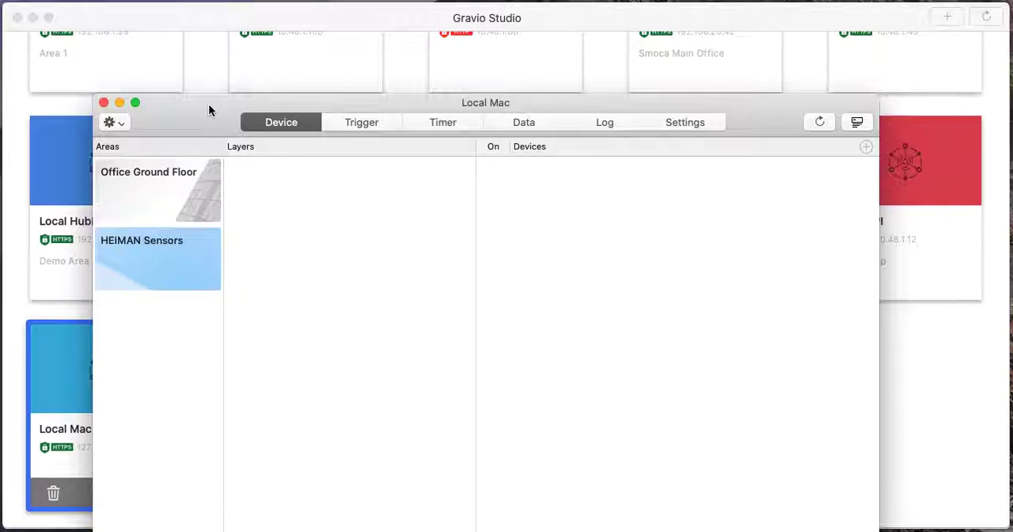
left_click_drag(208, 103, 260, 16)
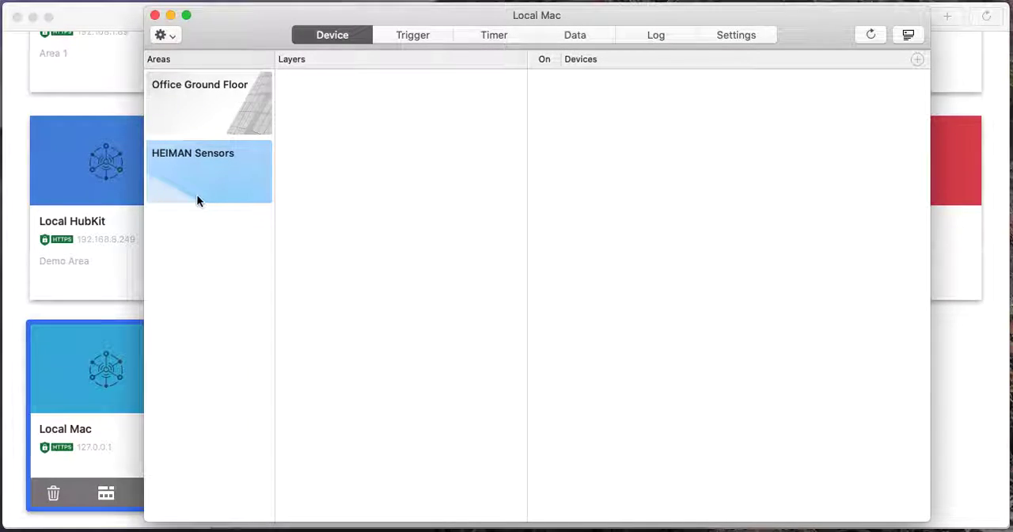
Start a new layer in the Office Ground Floor area with Aqara-Temperature as its sensor type.
left_click(205, 111)
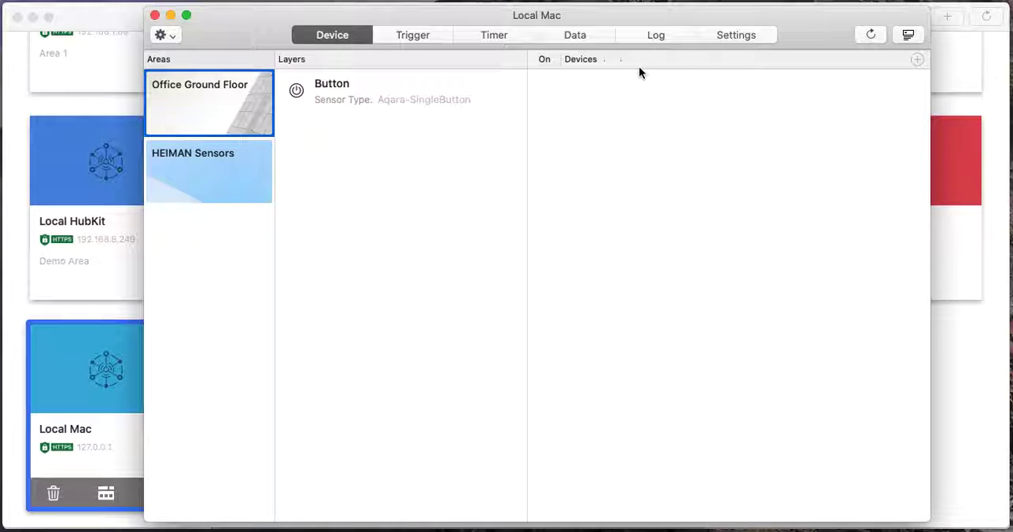
left_click(170, 35)
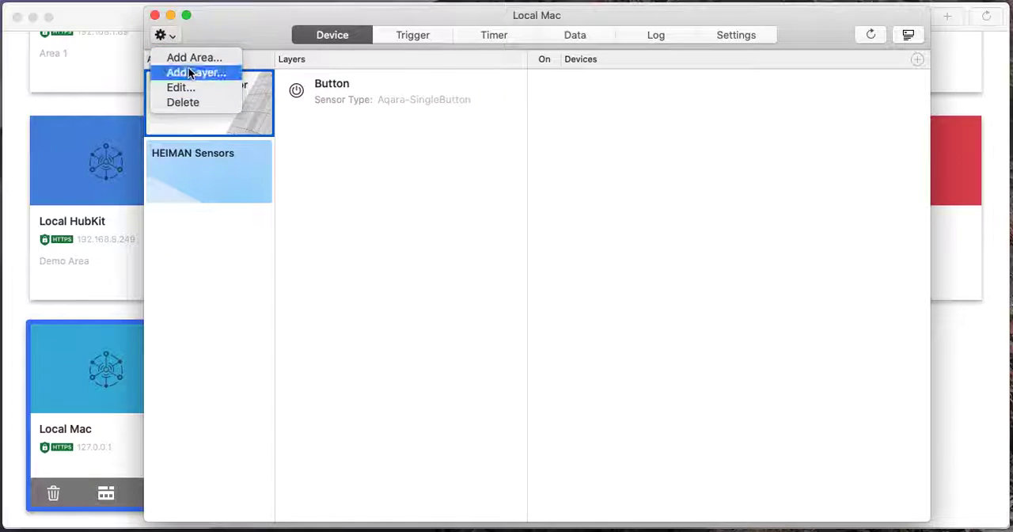
left_click(189, 70)
scroll(508, 225, "down", 5)
scroll(508, 228, "down", 3)
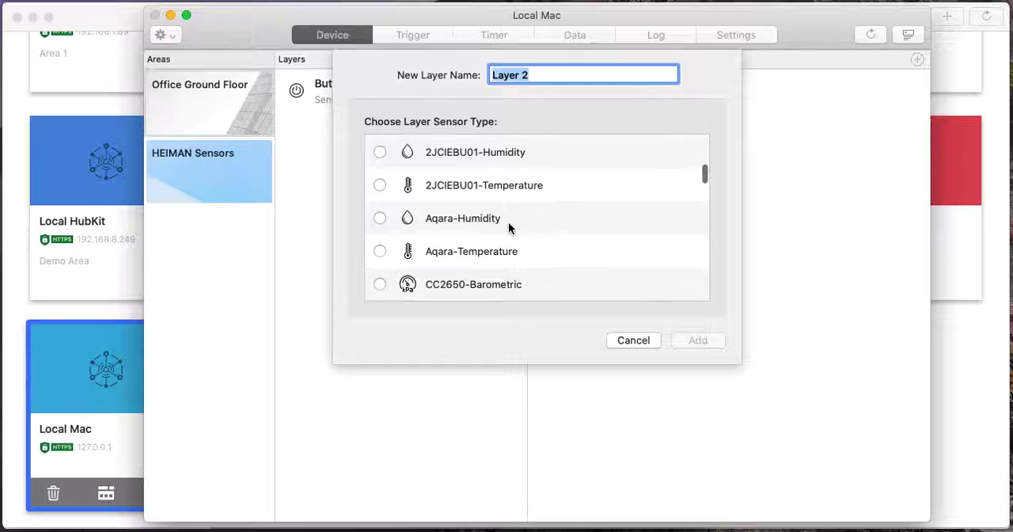
scroll(508, 222, "down", 1)
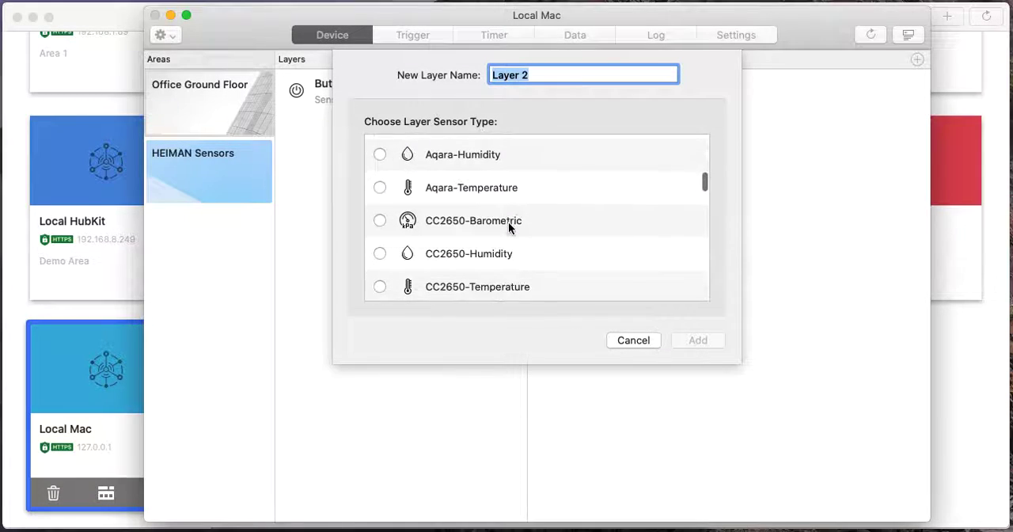
left_click(468, 190)
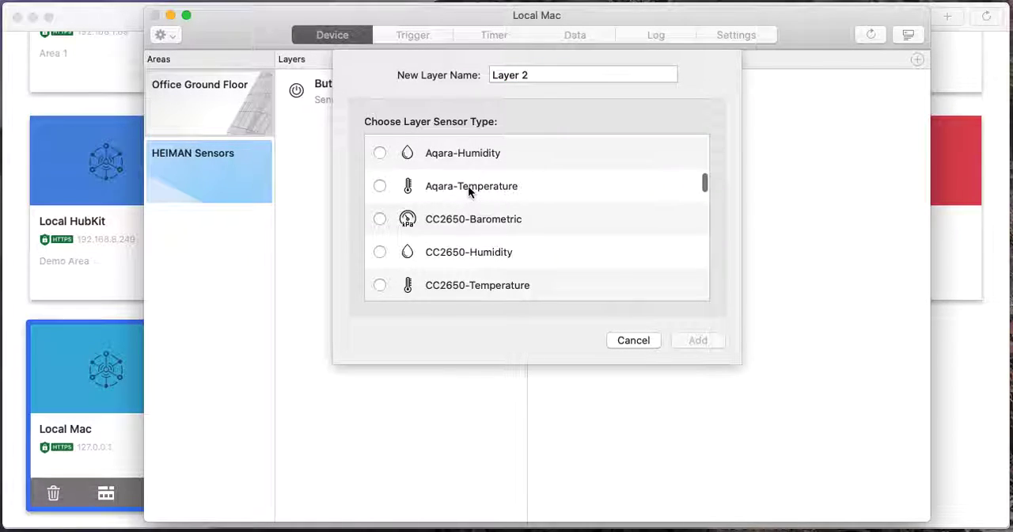
left_click(380, 186)
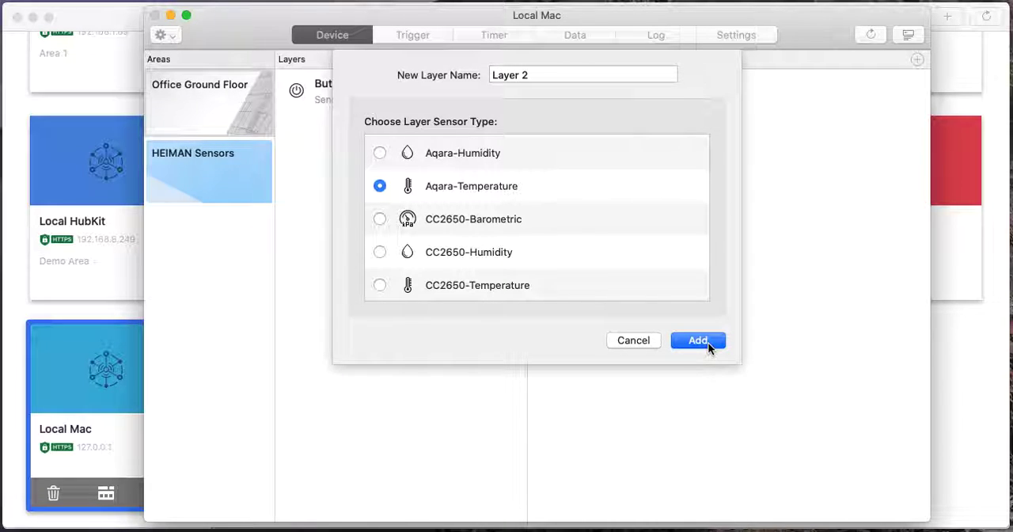
Name the new layer "Temperature Layer" and add it to the area.
left_click(502, 72)
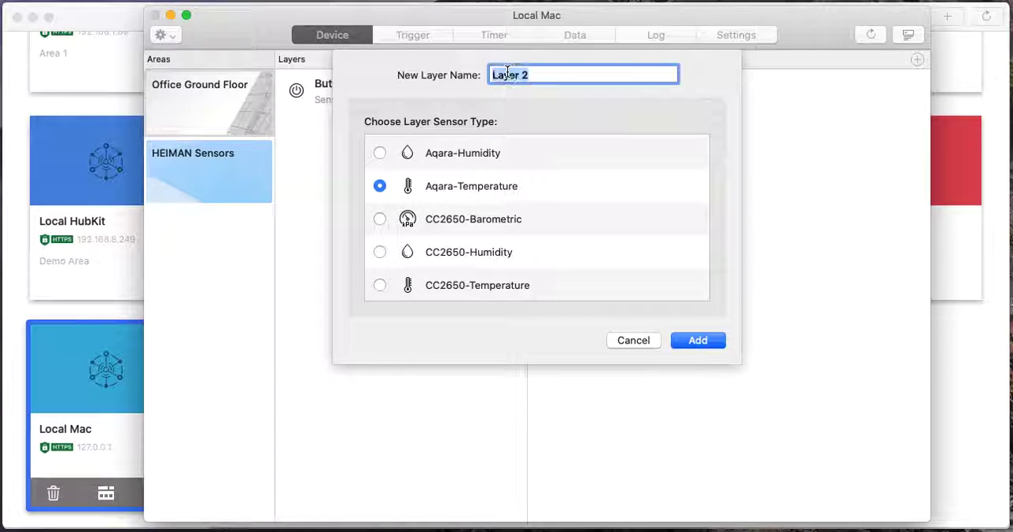
type("tem")
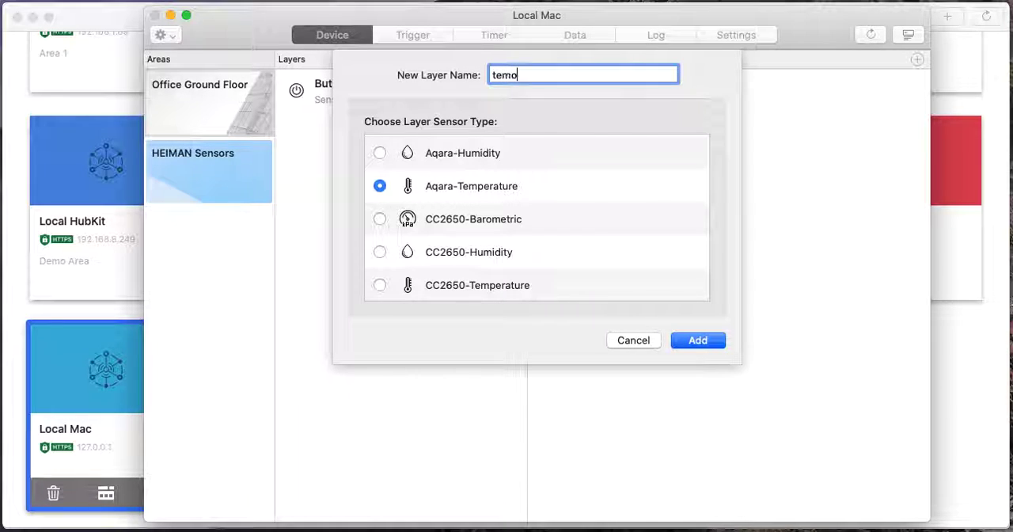
type("peratu")
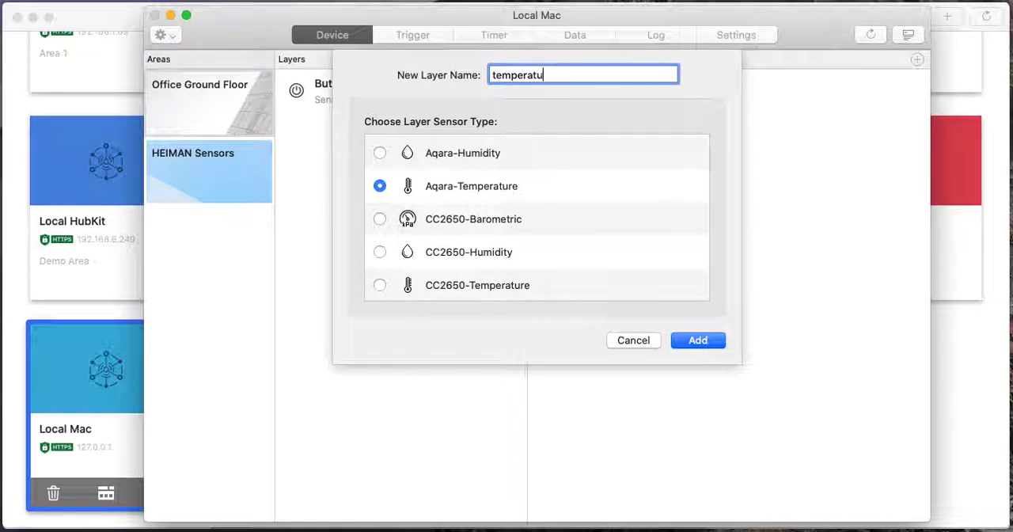
type("re Layer")
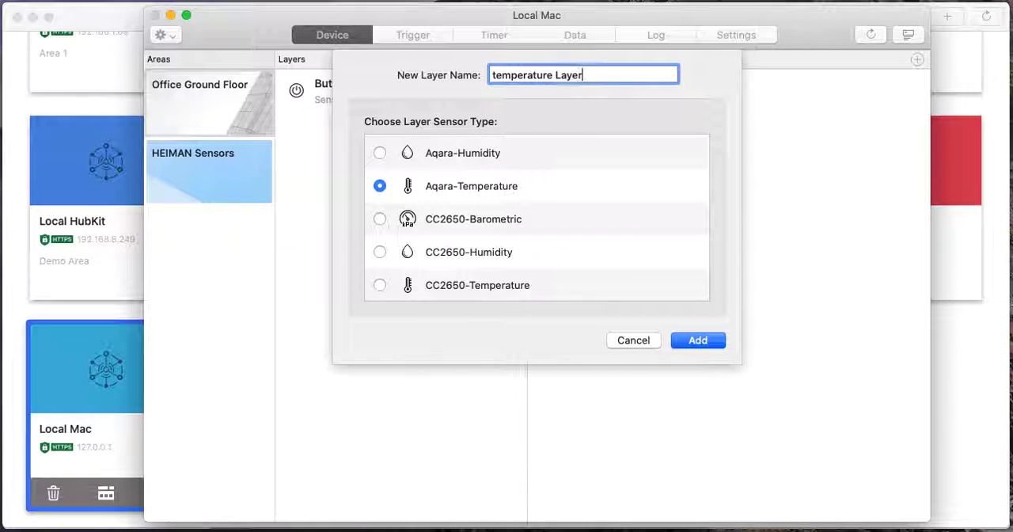
left_click(494, 72)
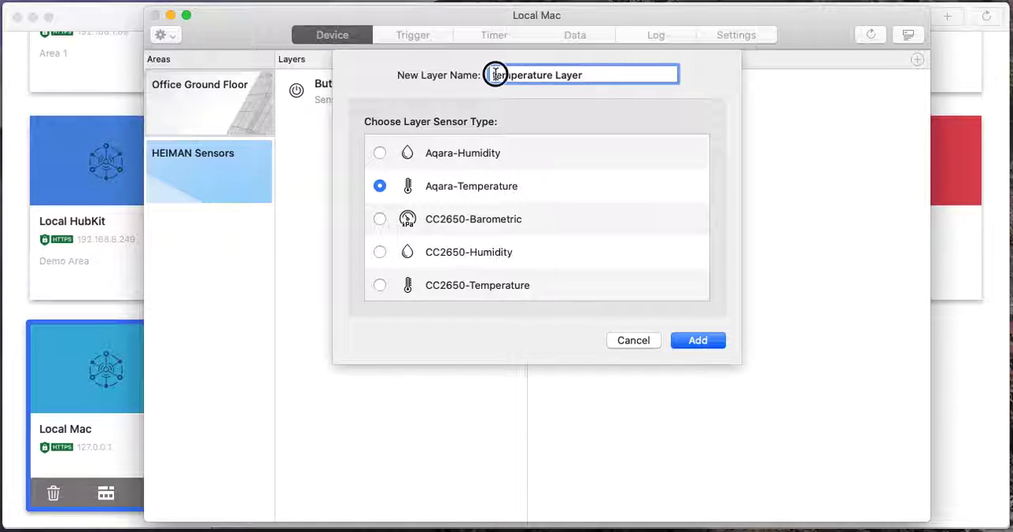
key("BackSpace")
type("T")
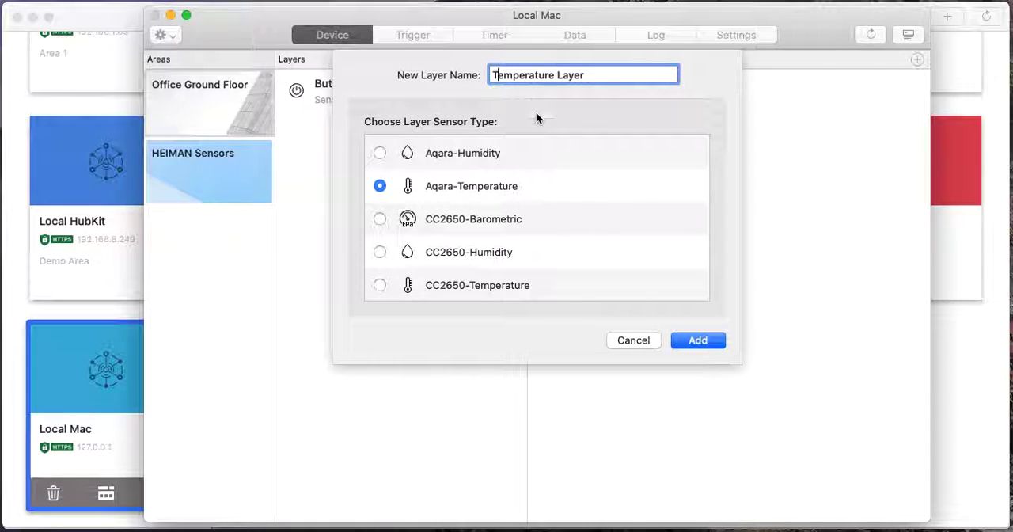
left_click(697, 340)
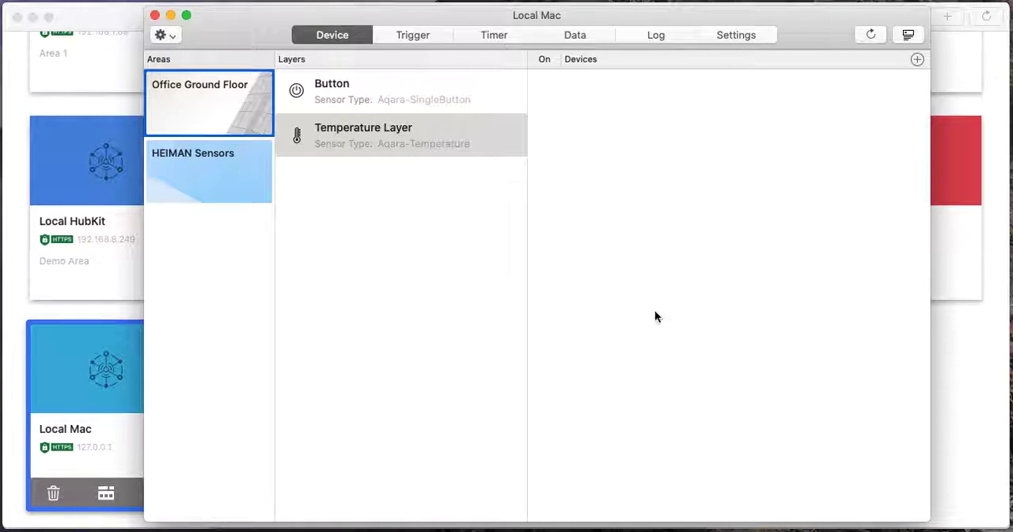
Pair the lumi weather sensor through the Zigbee COM port.
left_click(416, 145)
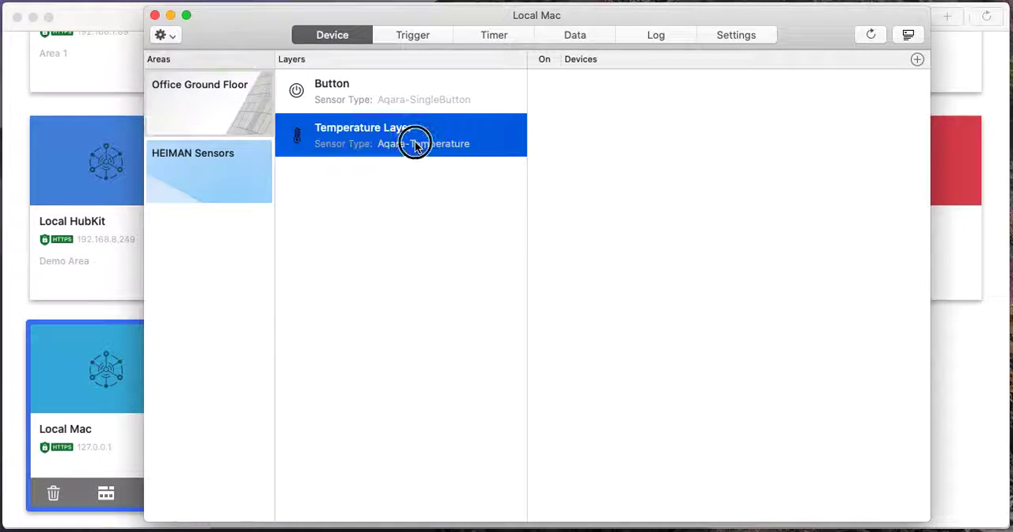
left_click(907, 36)
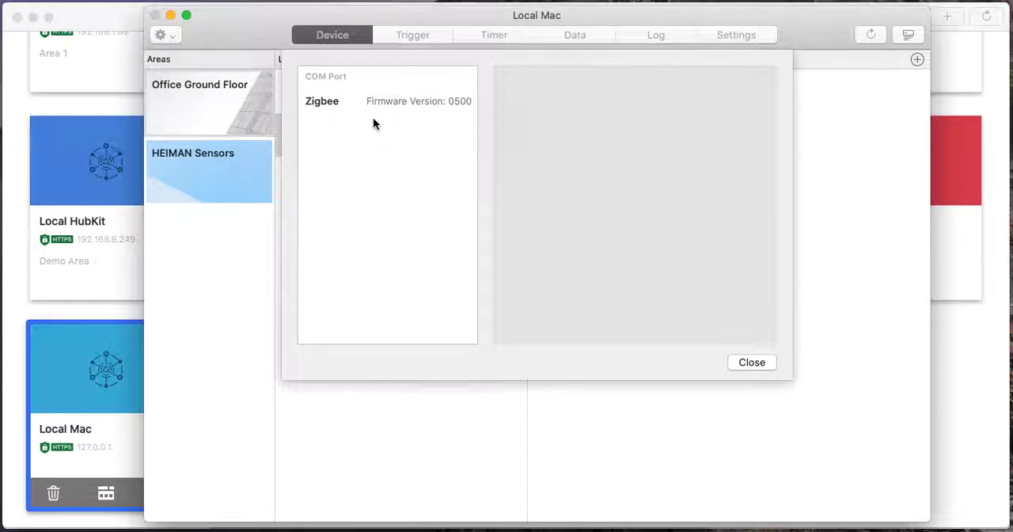
left_click(334, 107)
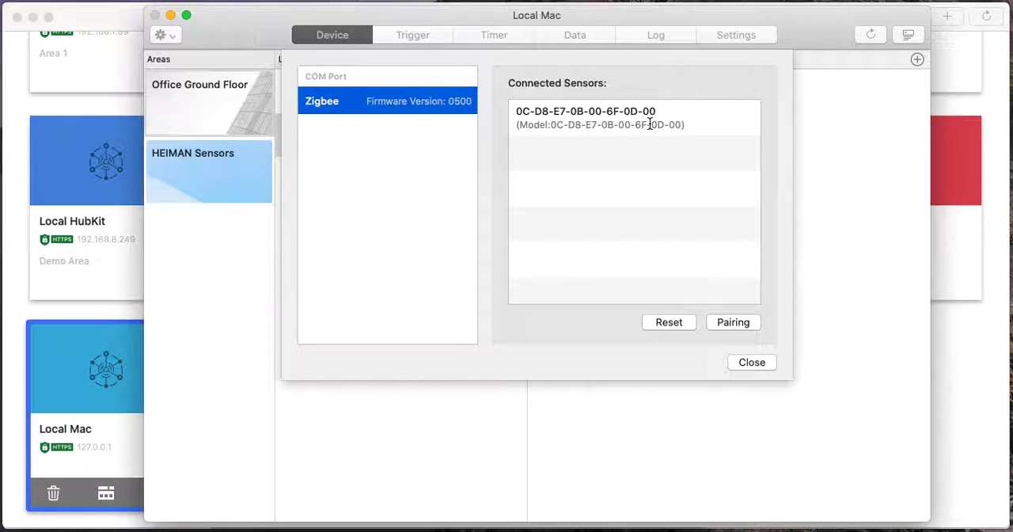
left_click(737, 323)
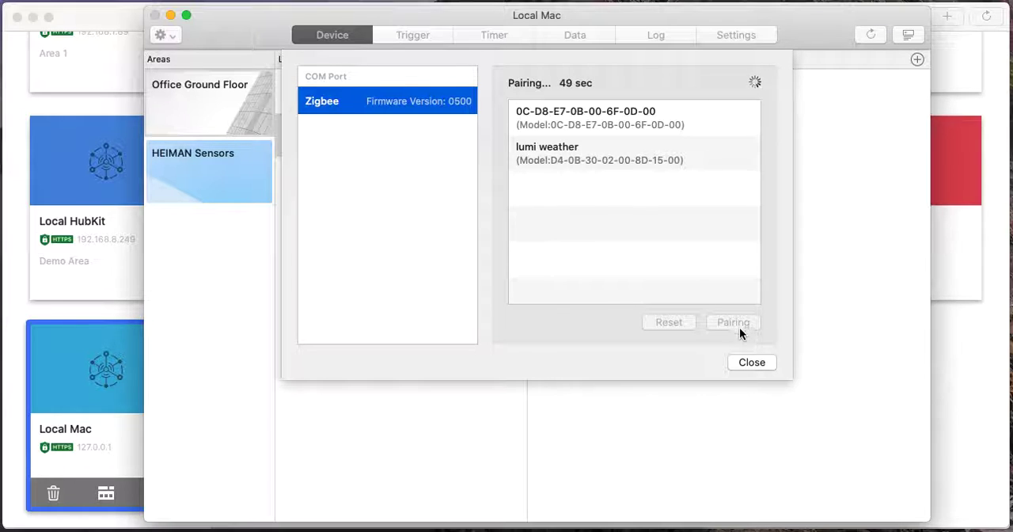
left_click(744, 362)
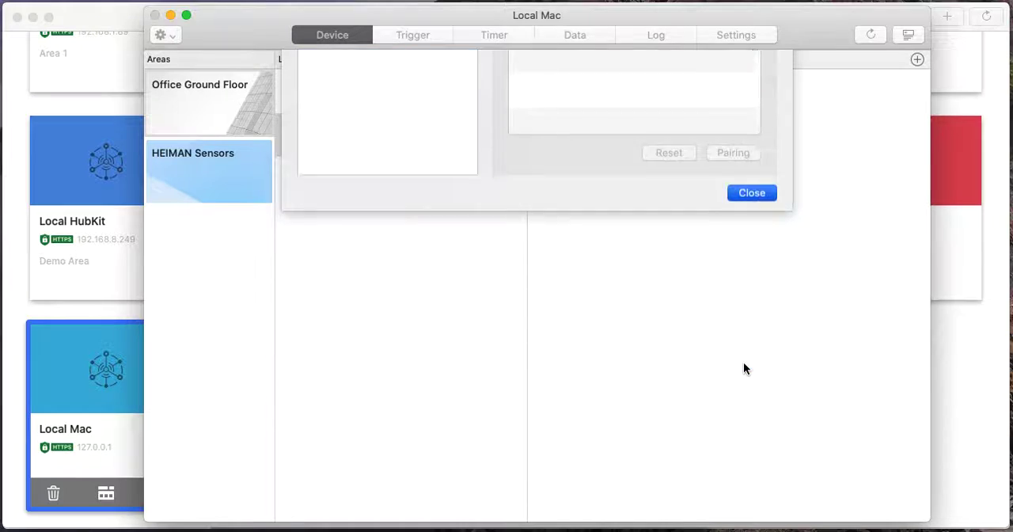
Bind the lumi weather Zigbee sensor to the Temperature Layer.
left_click(917, 60)
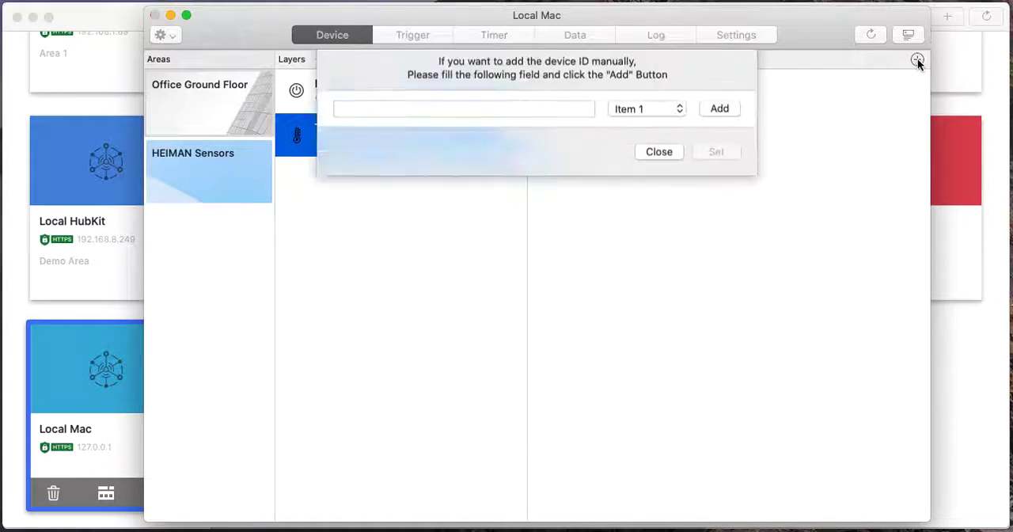
left_click(409, 133)
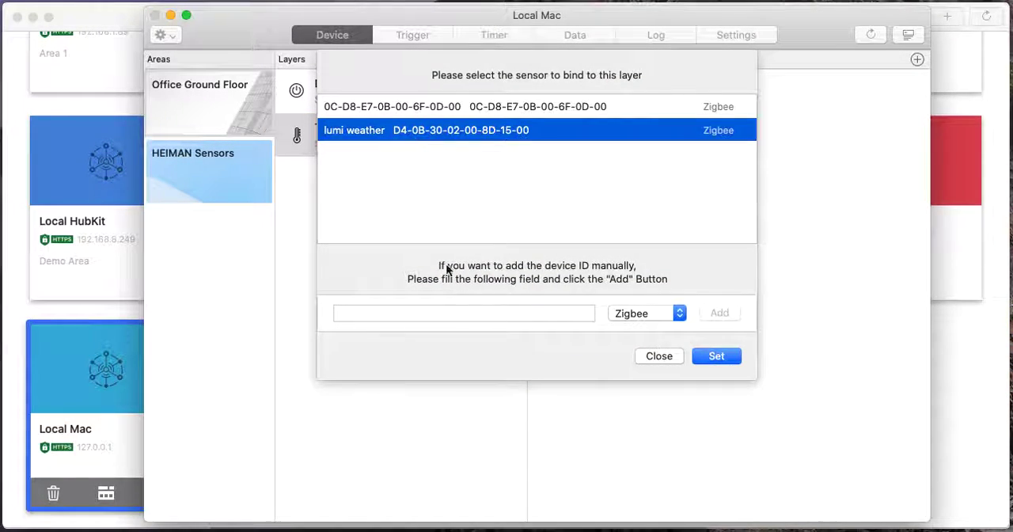
left_click(721, 356)
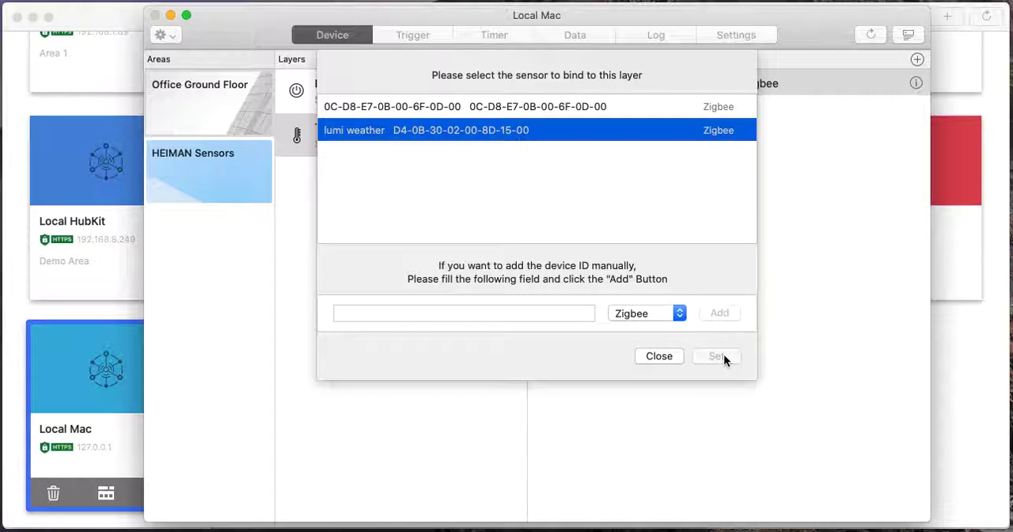
left_click(659, 356)
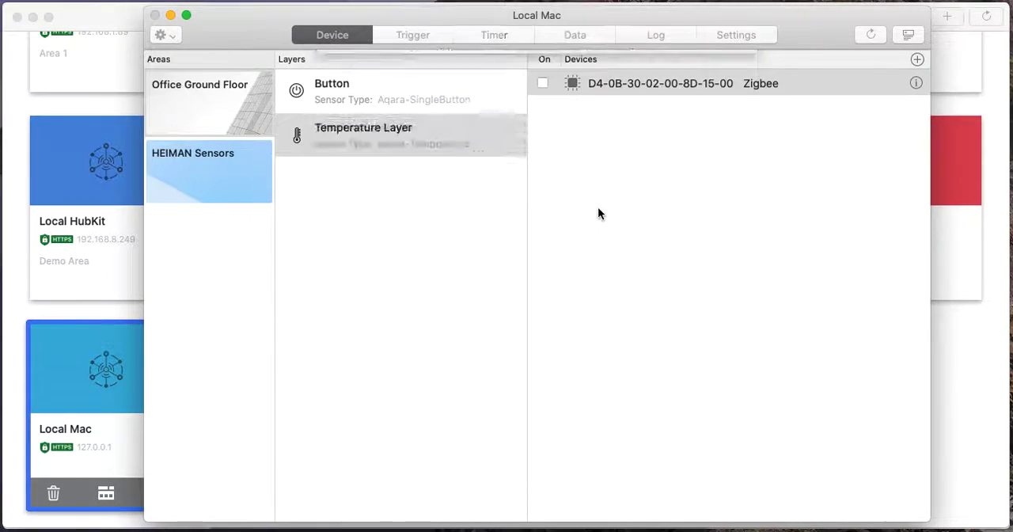
Enable the Zigbee device on the Temperature Layer and turn on the live view of incoming sensor data.
left_click(583, 90)
left_click(542, 83)
left_click(578, 35)
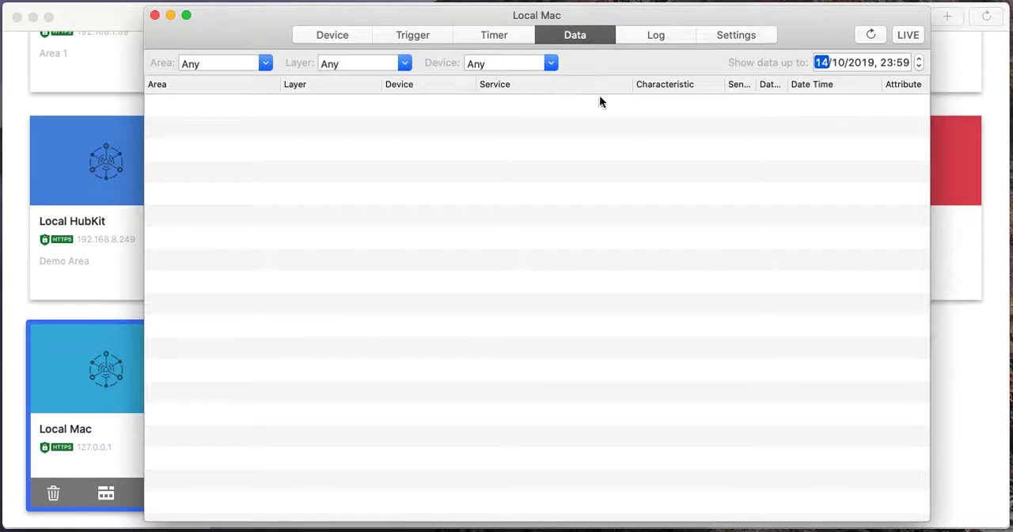
left_click(915, 35)
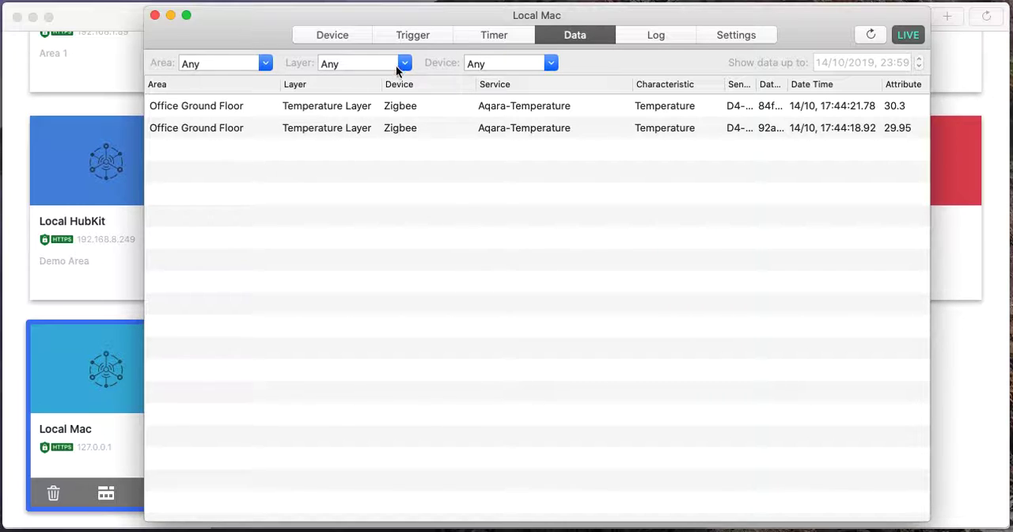
Start a new device trigger and set its interval to 1 second.
left_click(419, 35)
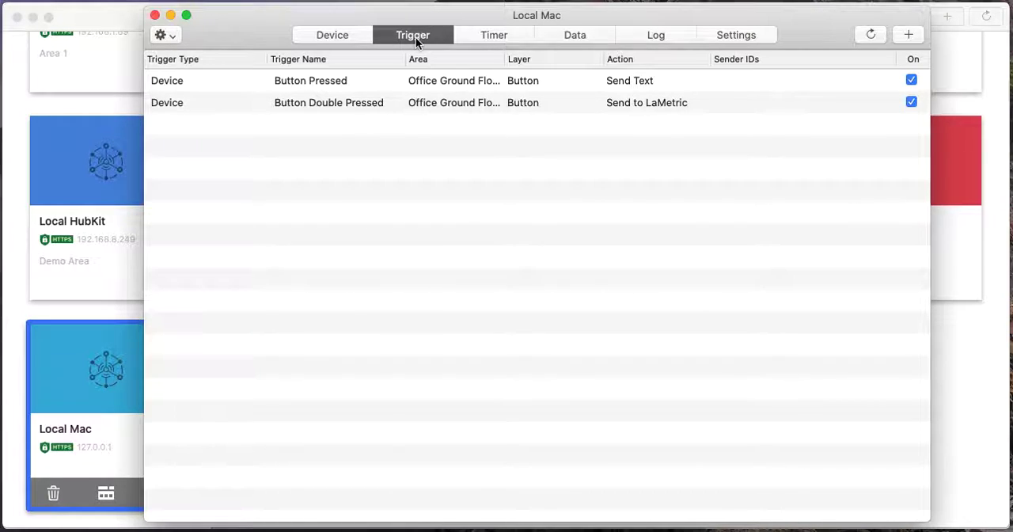
left_click(909, 35)
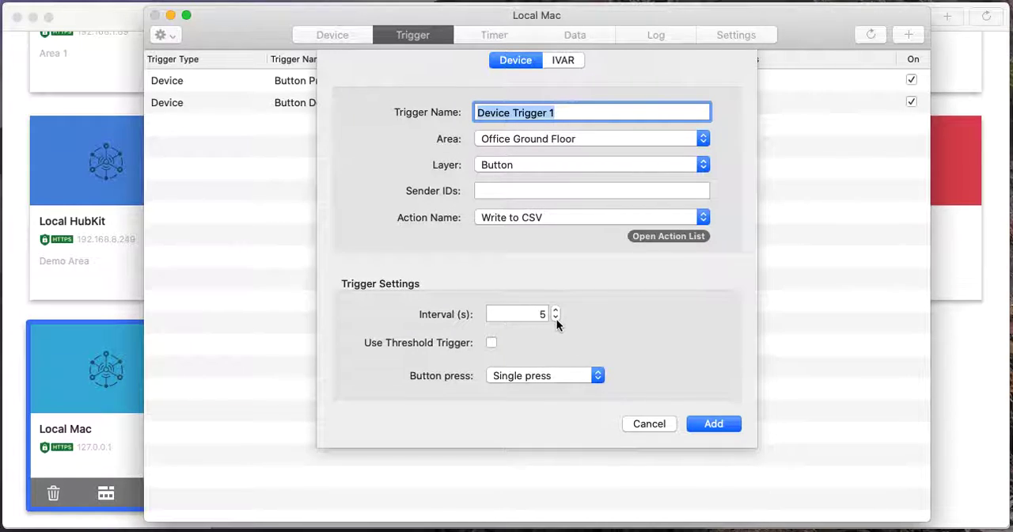
left_click(556, 319)
left_click(556, 319)
left_click(556, 319)
left_click(557, 318)
Name the device trigger "Temperature Post".
type("Y")
key("BackSpace")
type("Tem")
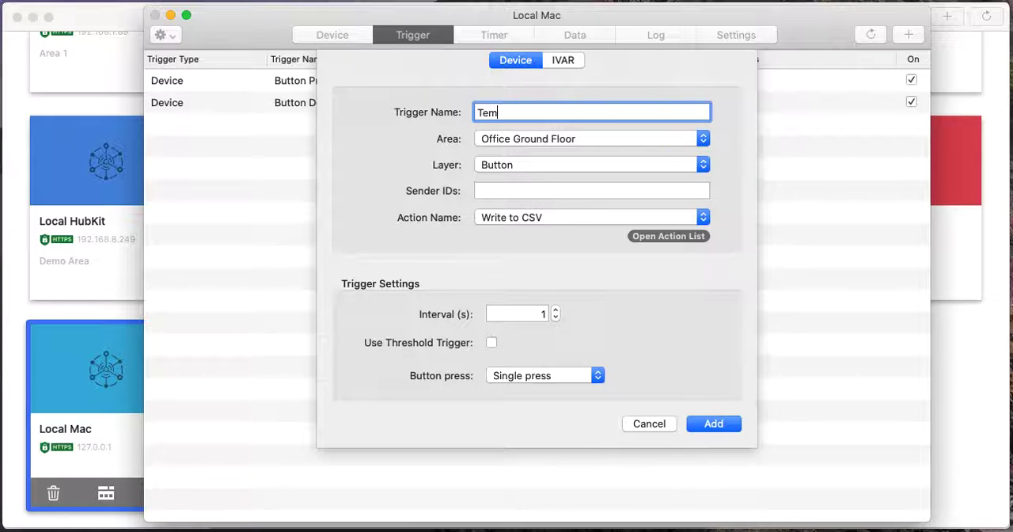
type("perature Post")
Make the trigger run HTTP Request Action when the Temperature Layer reports a temperature >= 0.
left_click(557, 159)
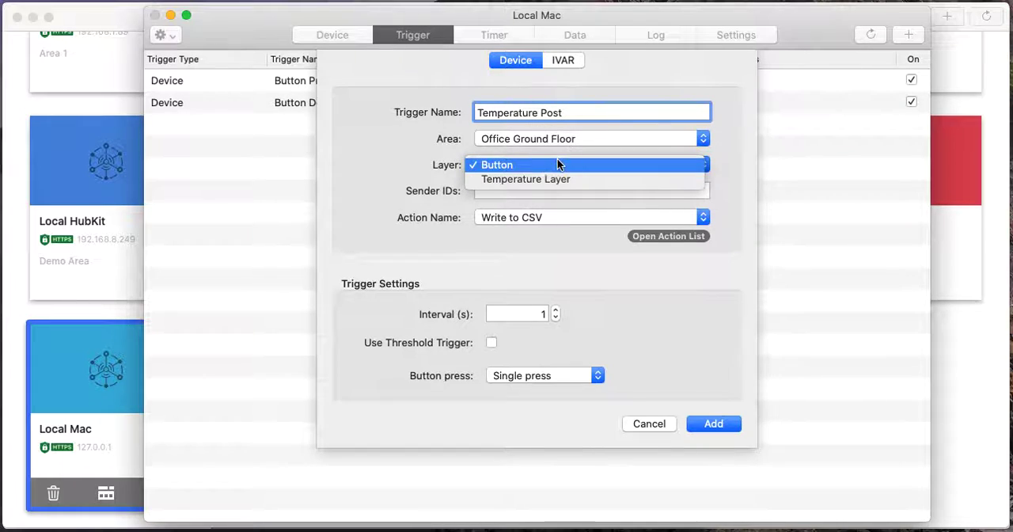
left_click(543, 180)
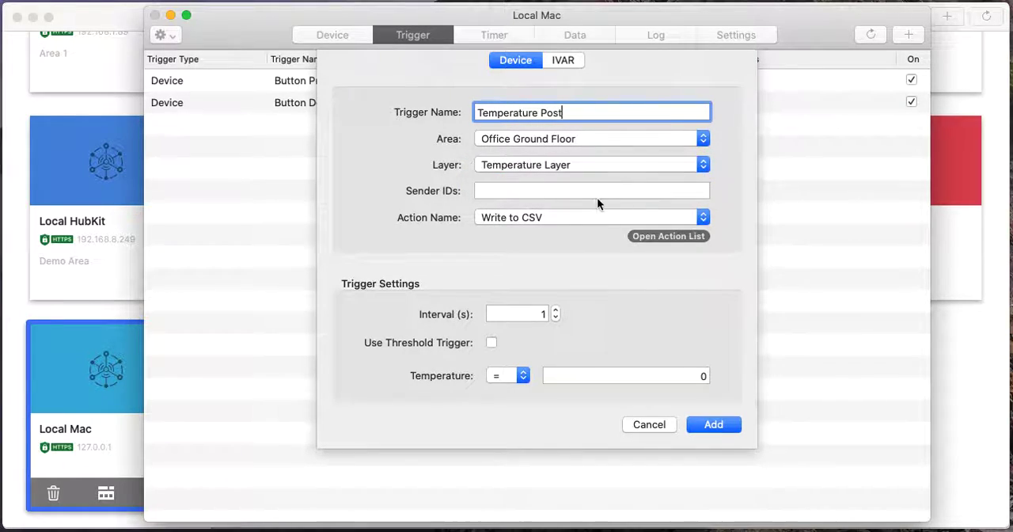
left_click(513, 374)
left_click(511, 393)
key("Tab")
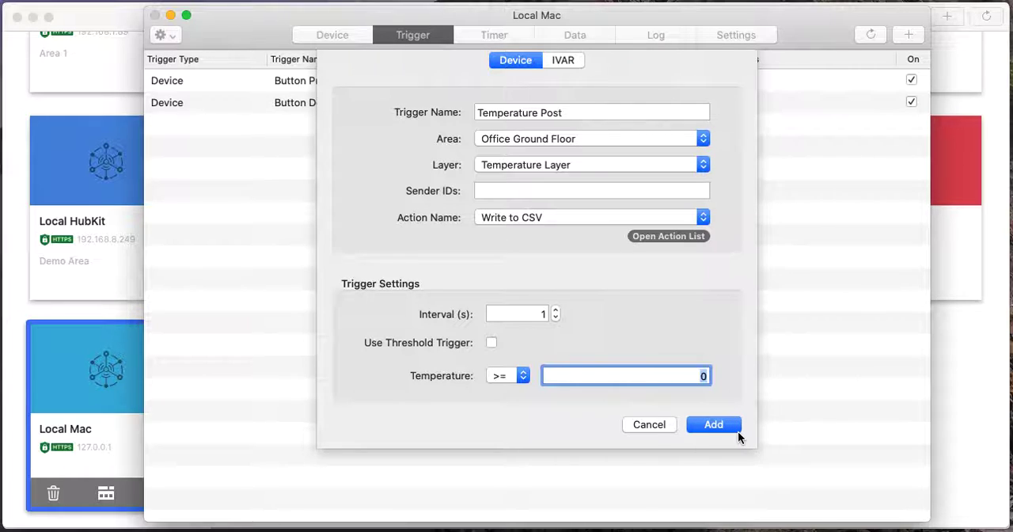
left_click(595, 217)
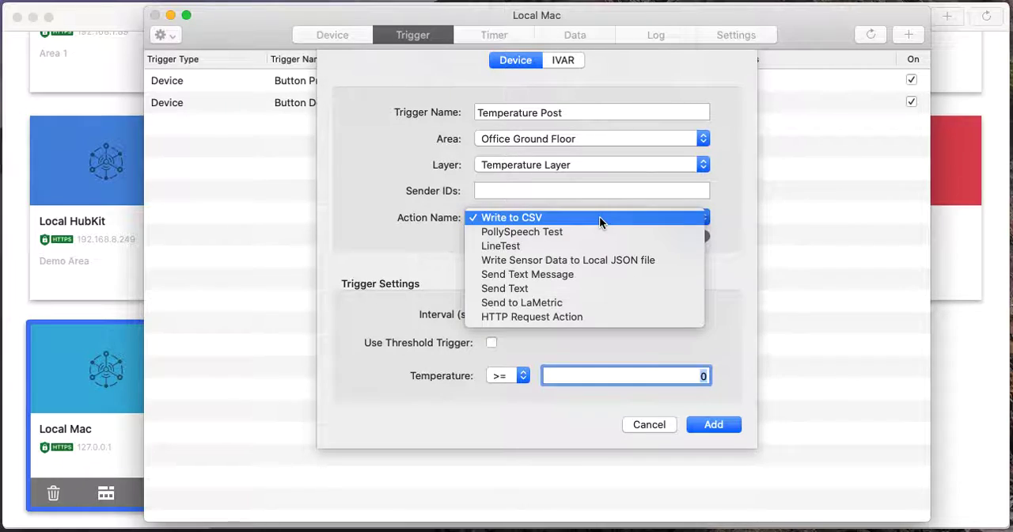
left_click(577, 315)
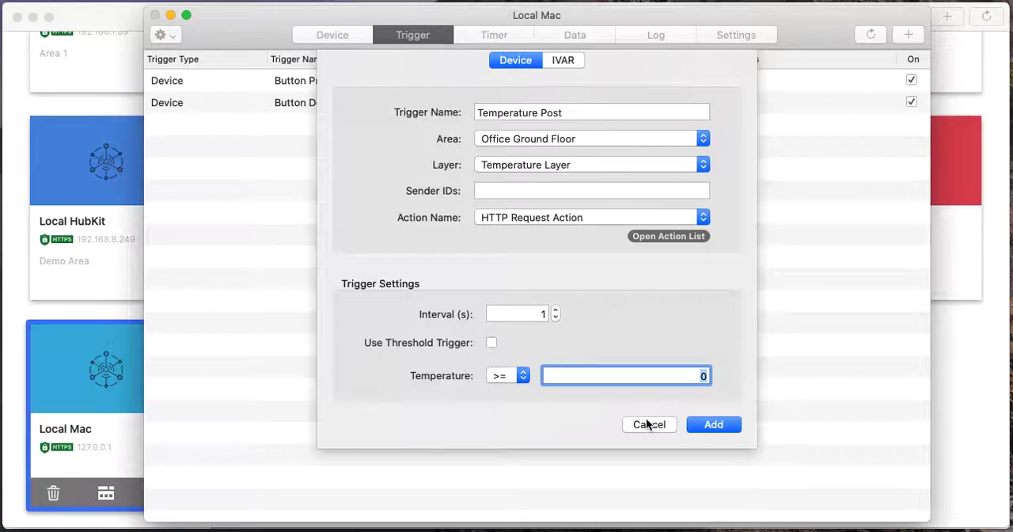
Add the Temperature Post trigger to the hub and turn on the live view of its incoming sensor data.
left_click(713, 425)
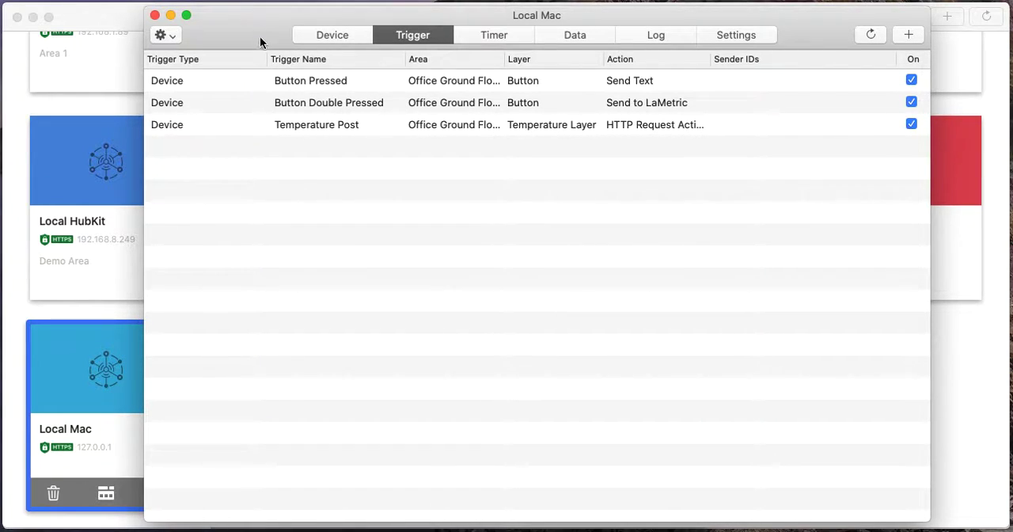
left_click_drag(243, 18, 323, 12)
left_click_drag(224, 214, 547, 213)
left_click(724, 33)
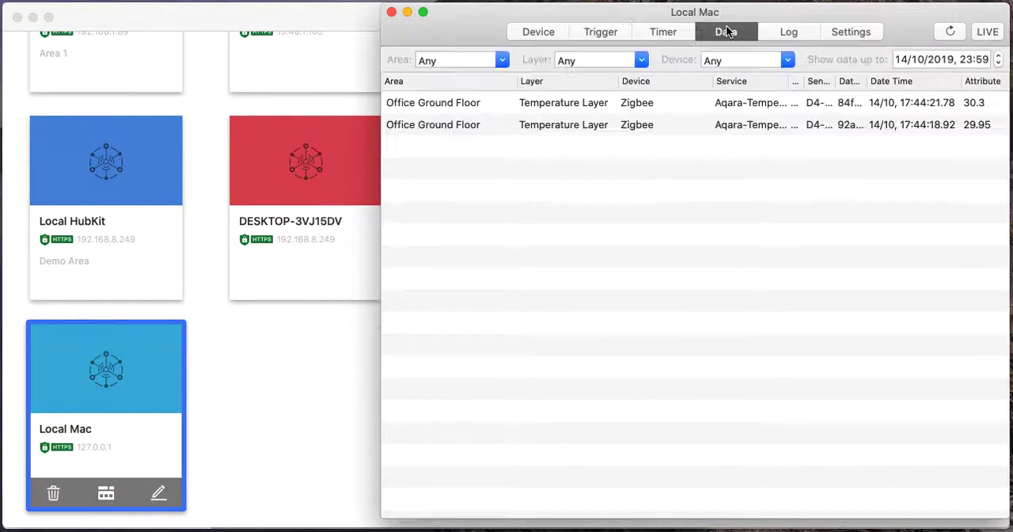
left_click(986, 31)
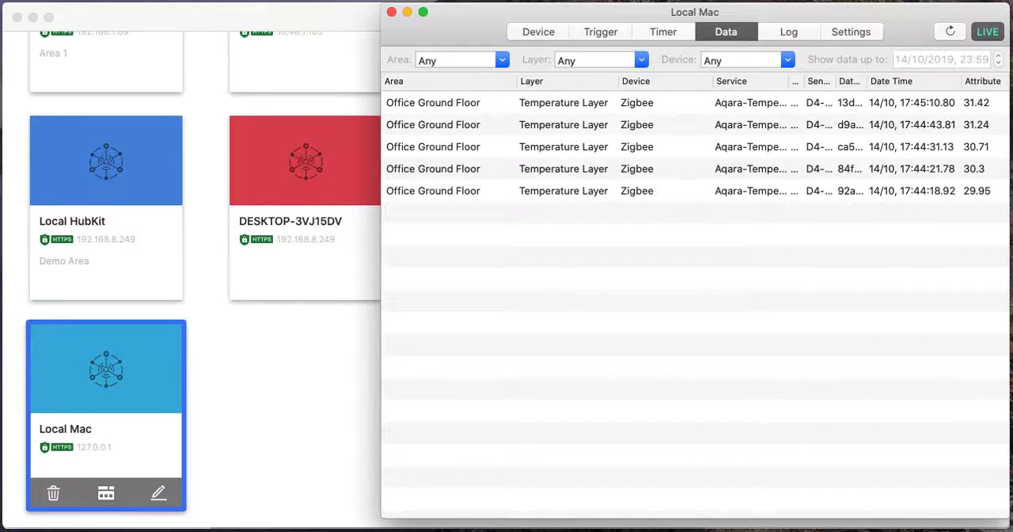
Switch to the requestbin.com page in Safari and narrow its window so the hub's latest readings show beside it.
left_click(240, 530)
left_click_drag(708, 346, 529, 352)
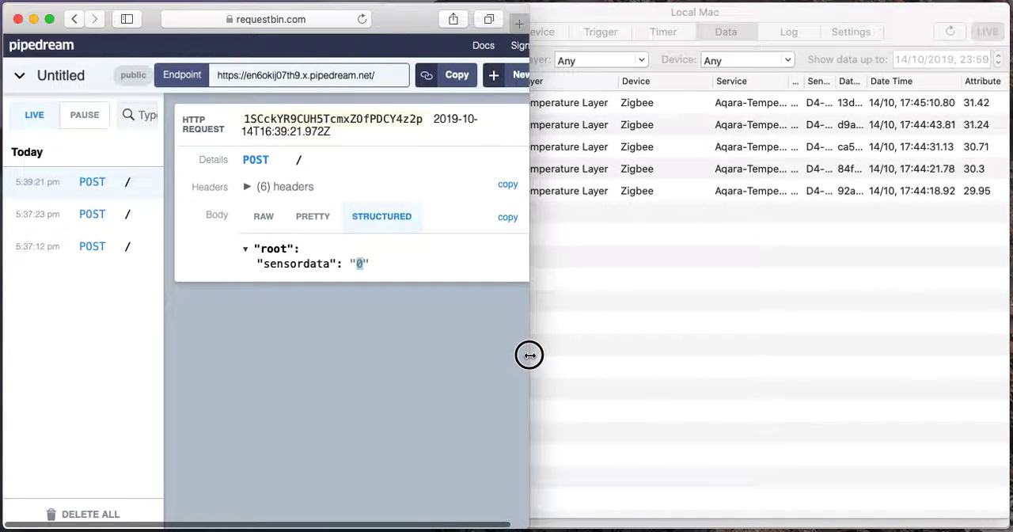
left_click(683, 355)
left_click(271, 417)
left_click(628, 324)
left_click(252, 357)
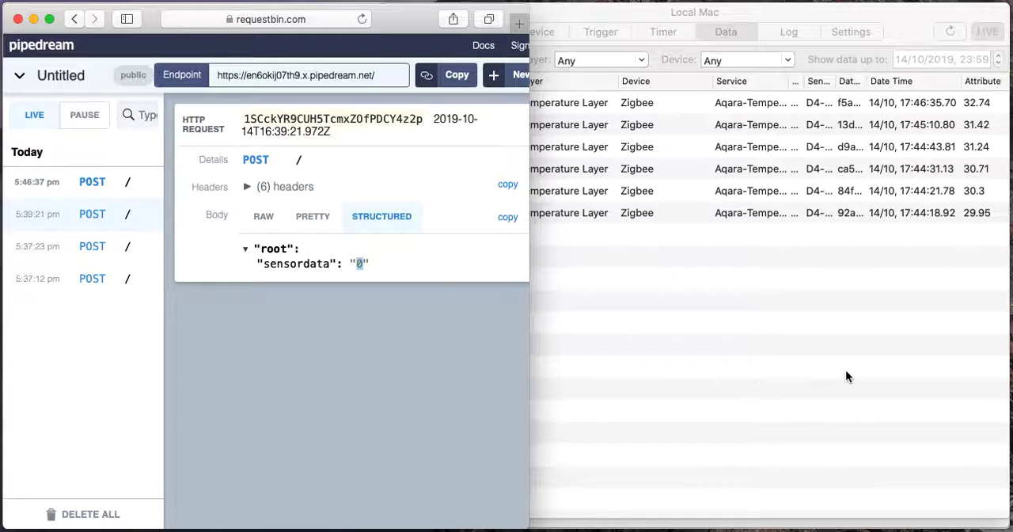
Examine each newly received POST request's sensordata value and compare it with the temperature readings in the hub's live data.
left_click(89, 183)
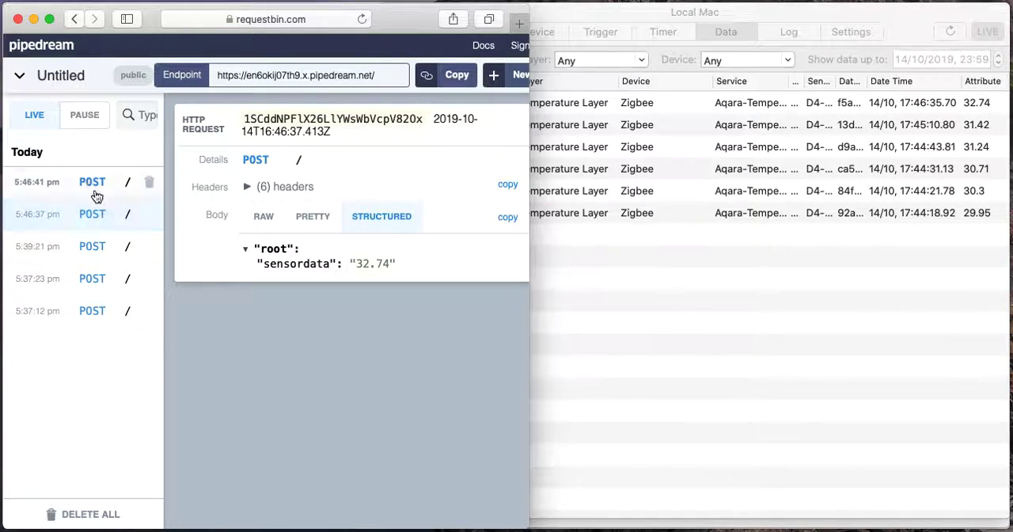
left_click_drag(355, 264, 385, 263)
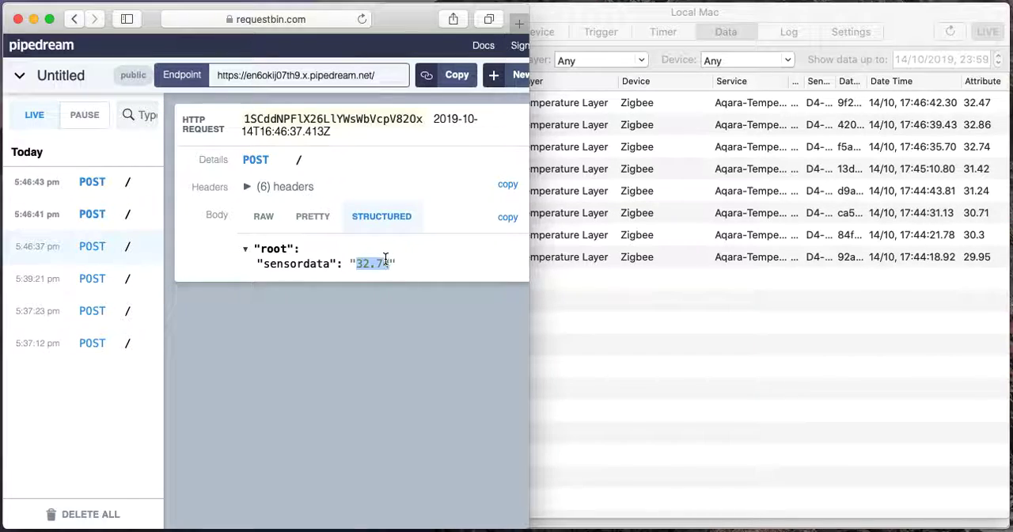
left_click(99, 214)
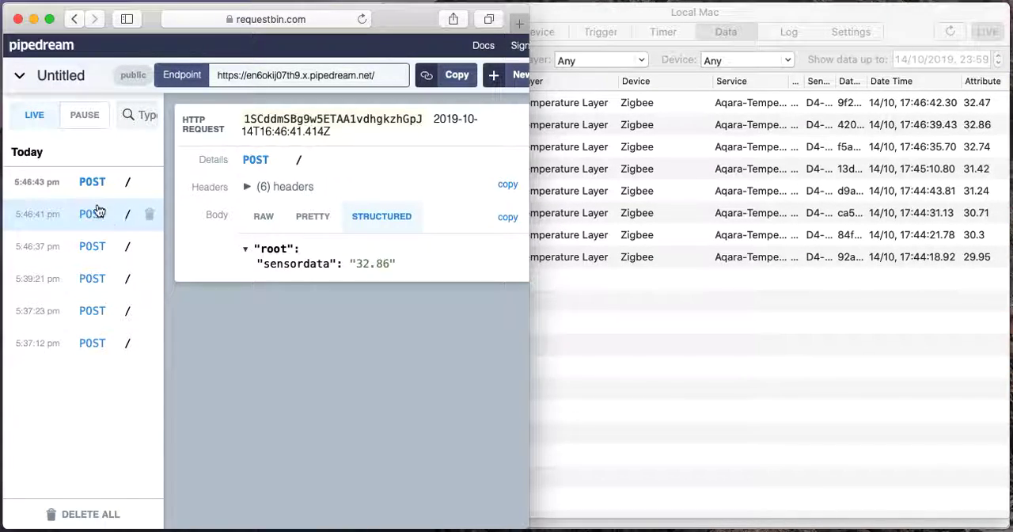
left_click(94, 187)
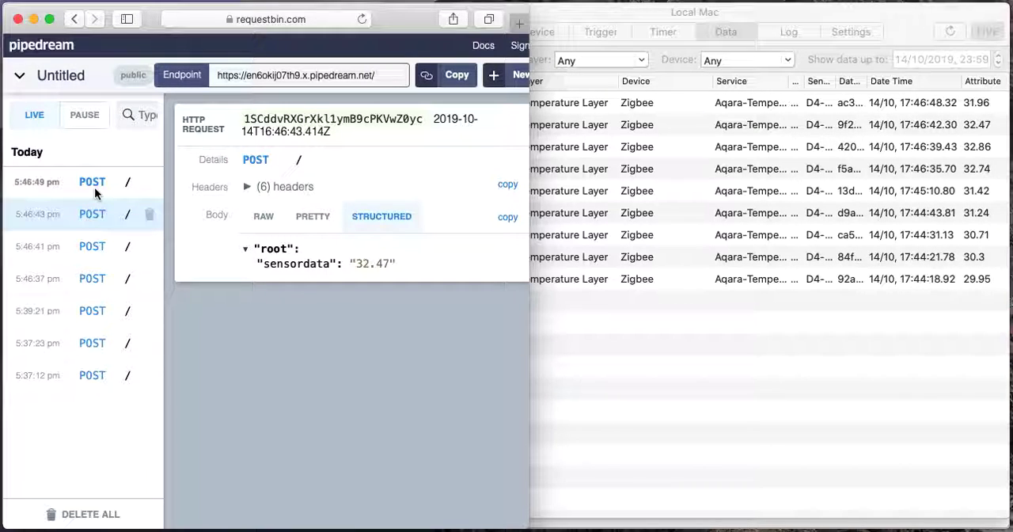
left_click(94, 186)
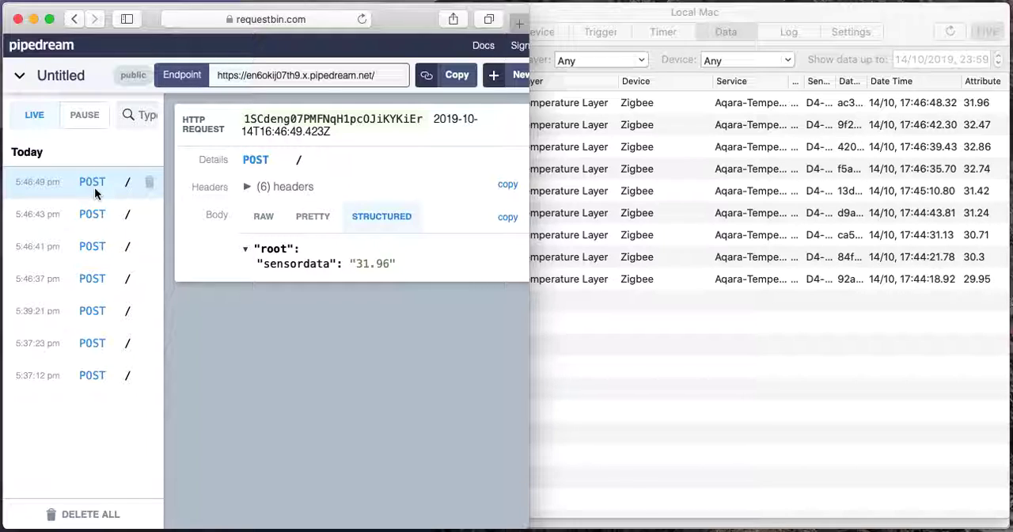
left_click(610, 354)
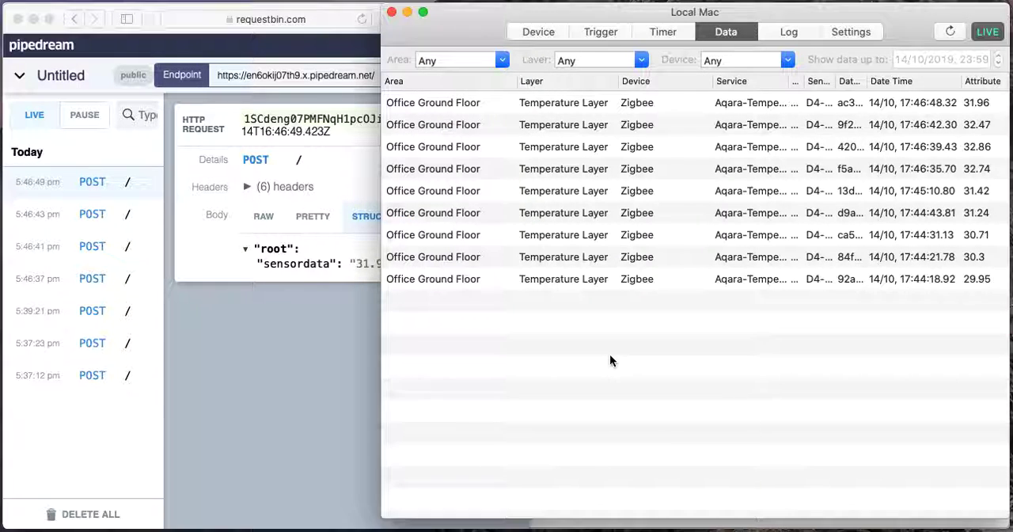